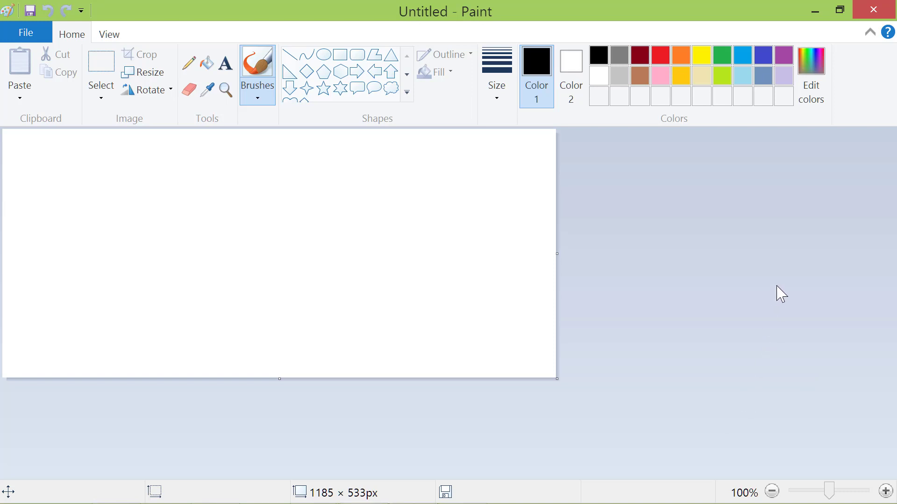
Close the blank Paint window and relaunch Paint by searching 'paint' in Charms Search.
click(870, 12)
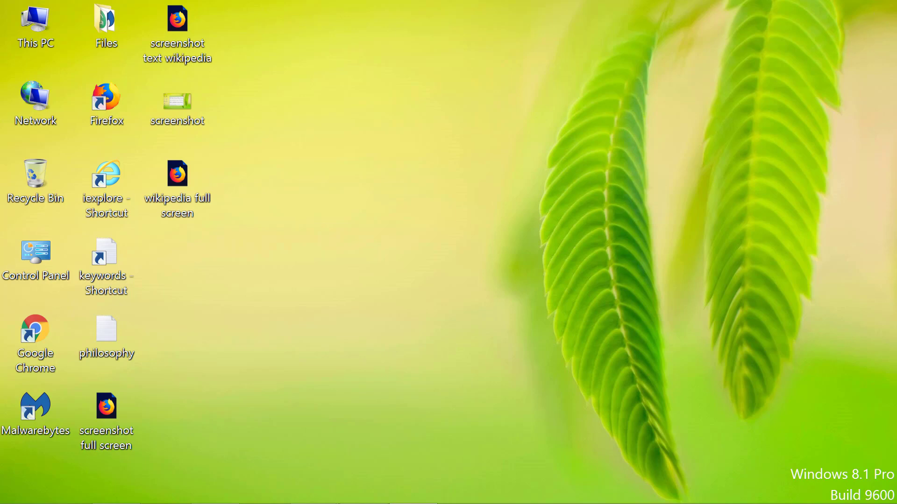
mouse_move(880, 136)
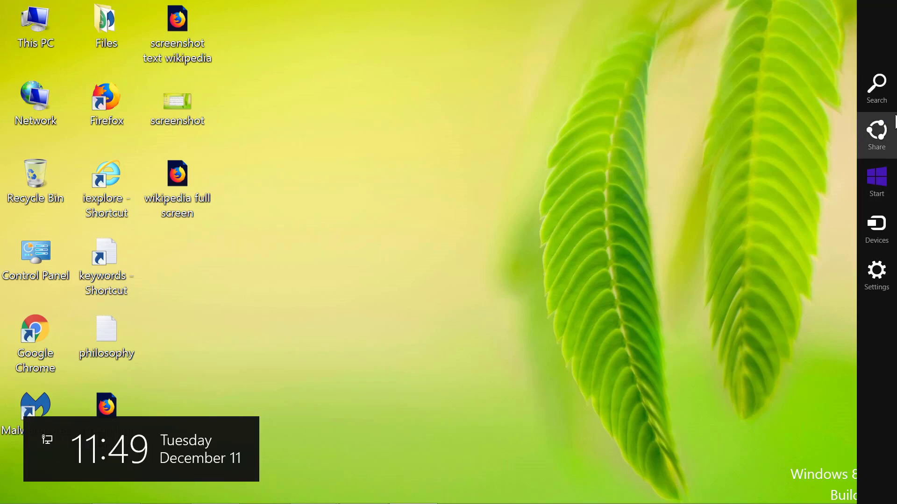
click(889, 96)
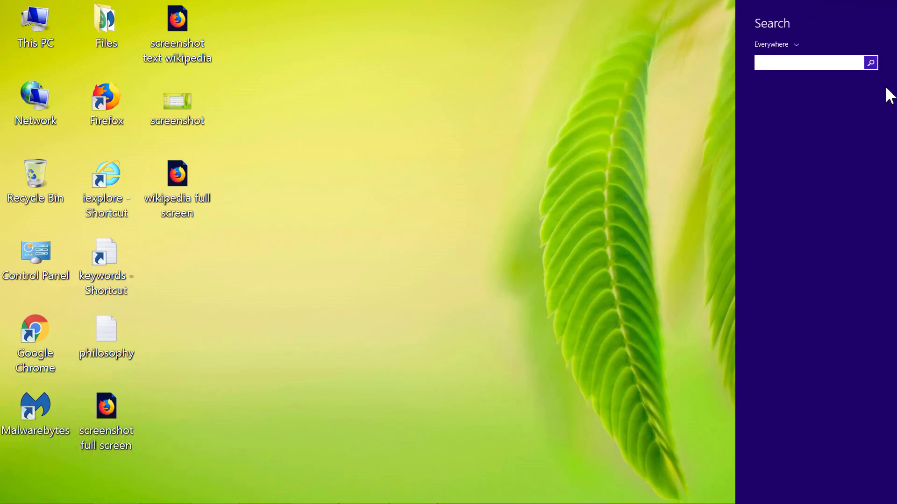
text(paint)
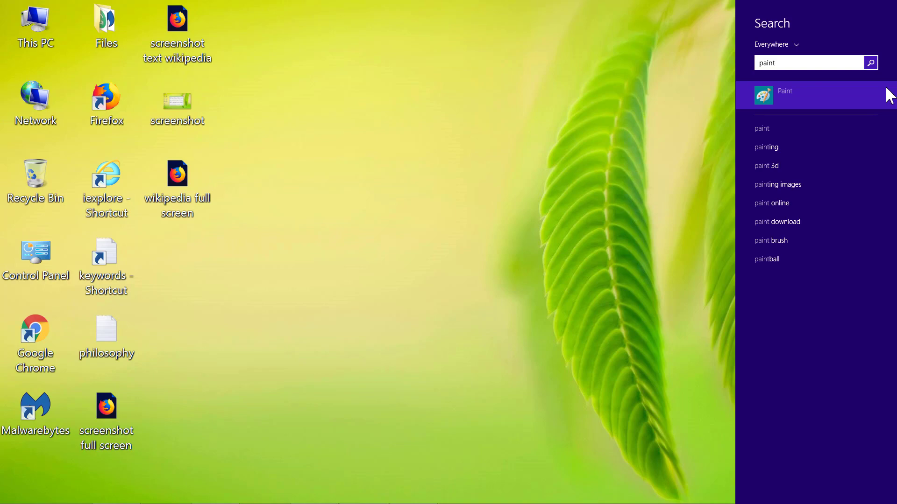
click(889, 96)
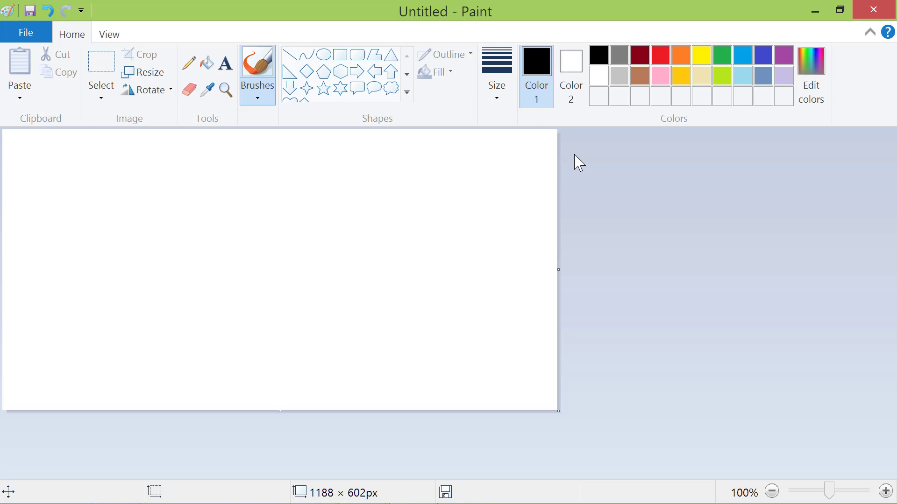
Bucket-fill the whole canvas with indigo, then set yellow as the primary colour.
click(767, 53)
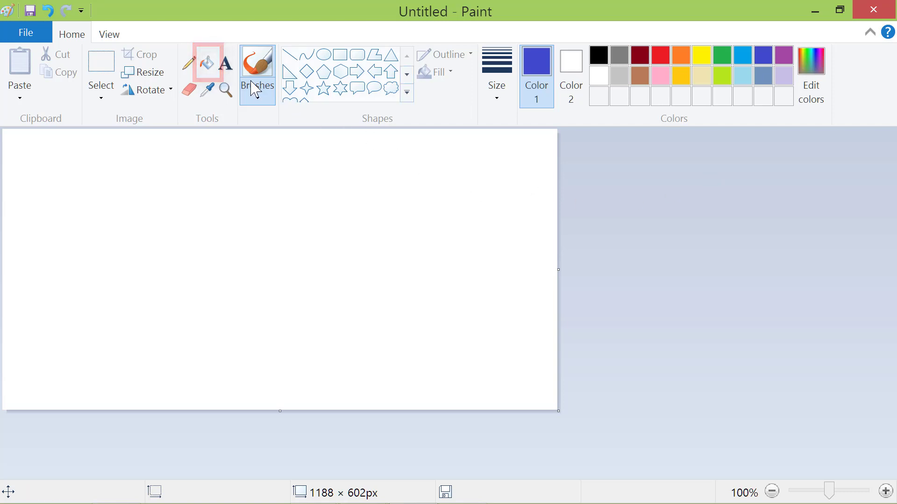
click(209, 65)
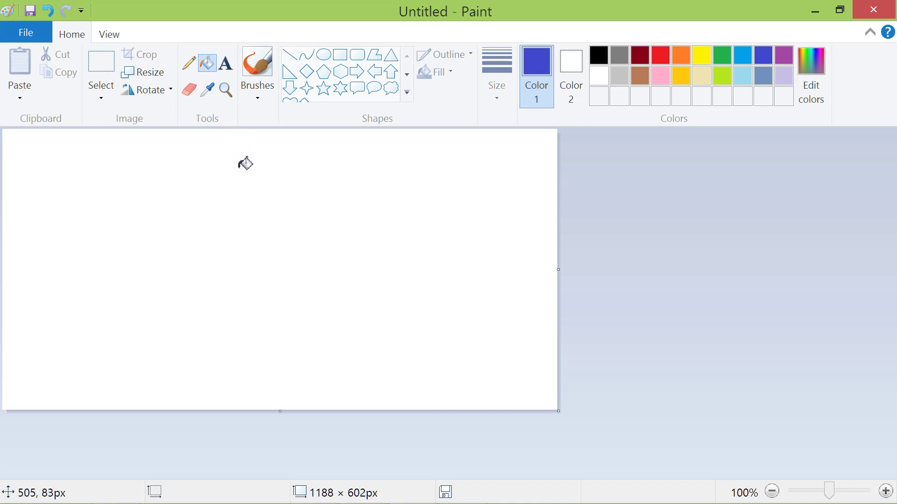
click(279, 176)
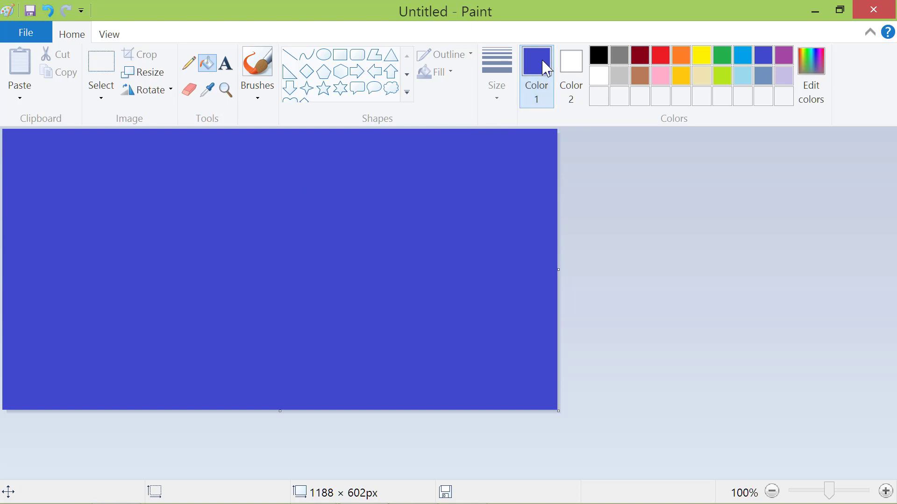
click(707, 58)
Set Color 2 to dark red.
click(576, 66)
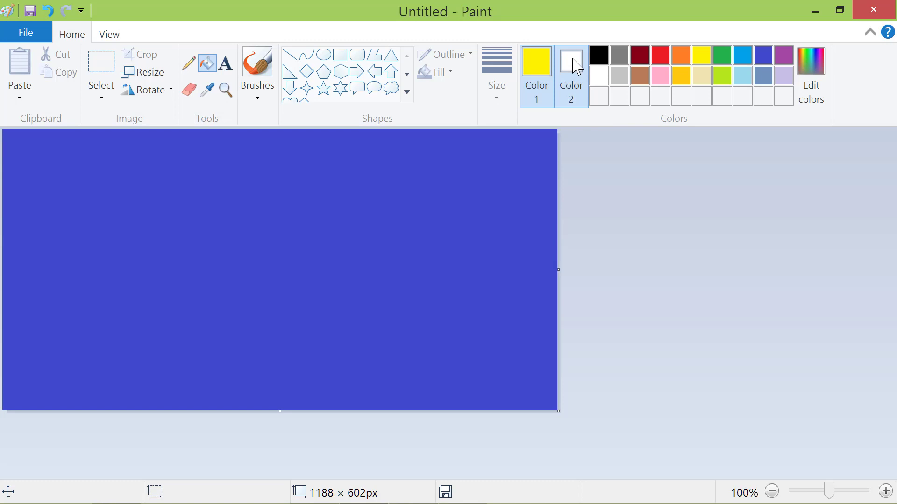
click(645, 60)
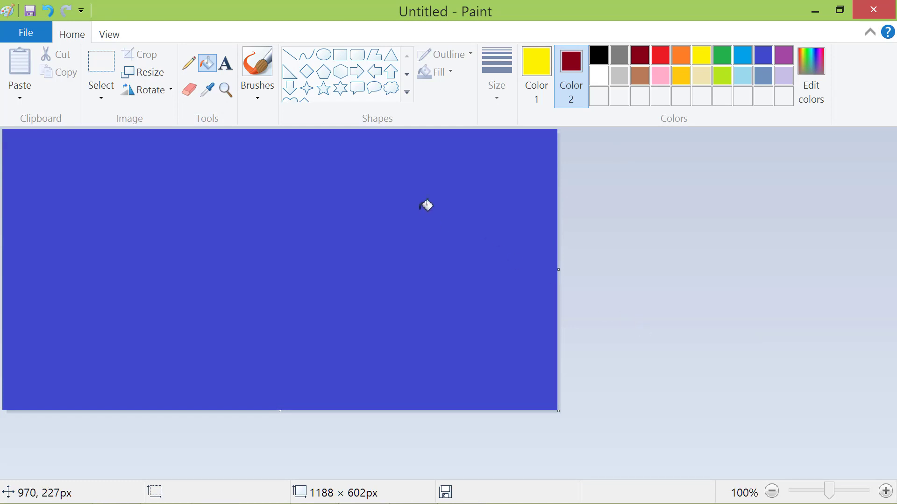
Place a text box on the upper canvas and type 'Solar Energy'.
click(226, 64)
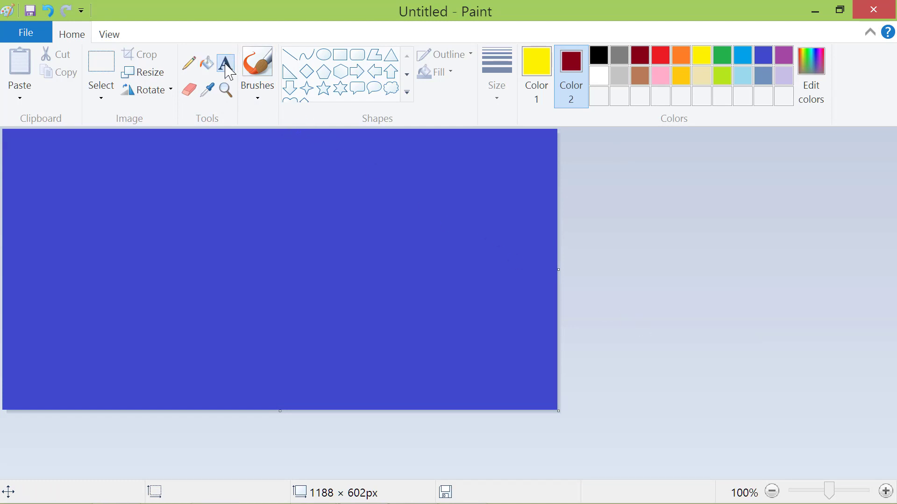
click(200, 214)
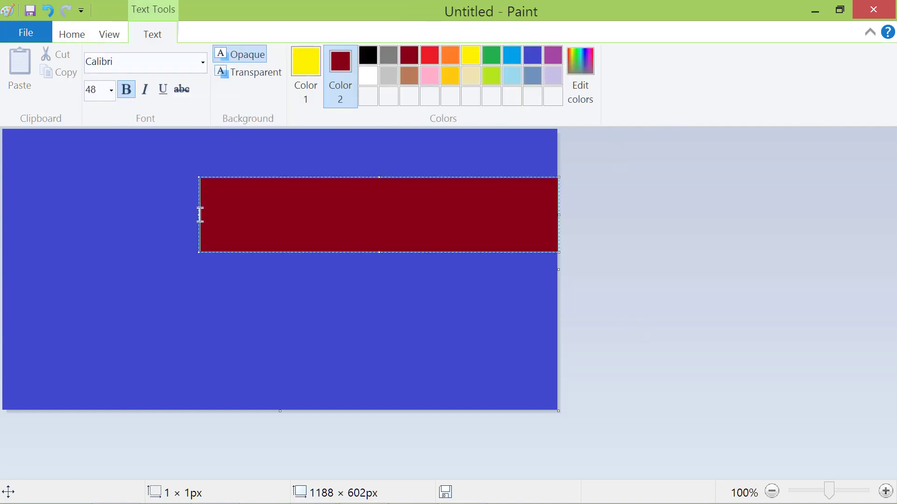
text(S)
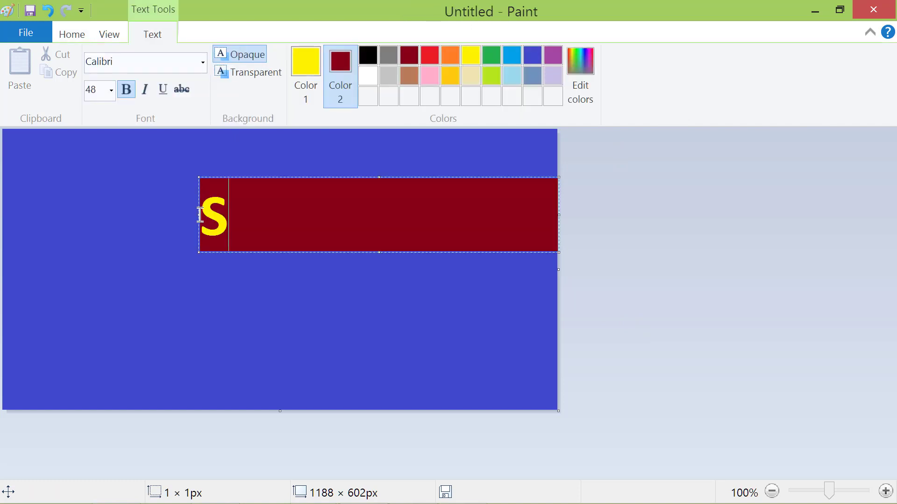
text(olar )
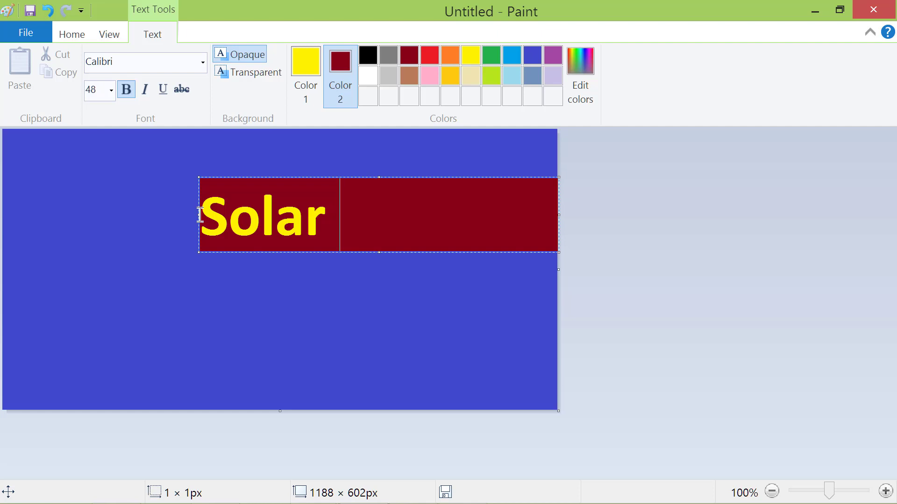
text(Energy)
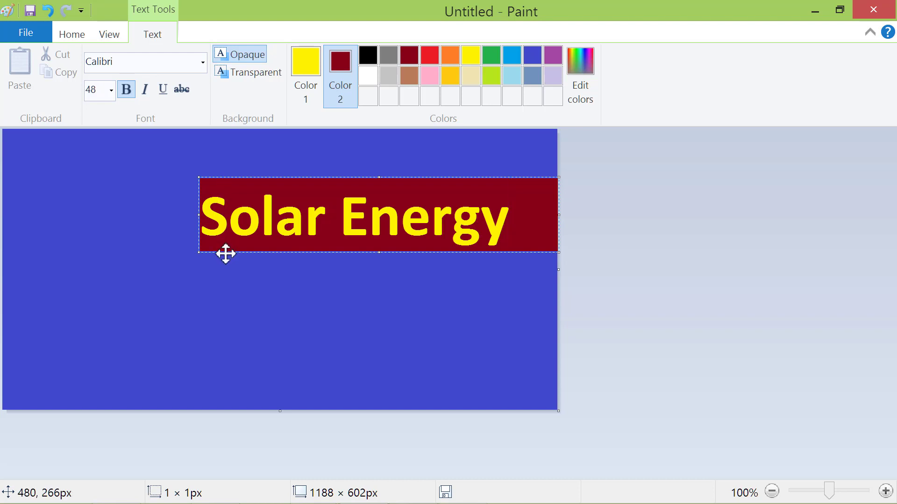
Move the Solar Energy box lower-left, shrink it to fit the words, and make its background opaque.
drag(225, 253, 121, 306)
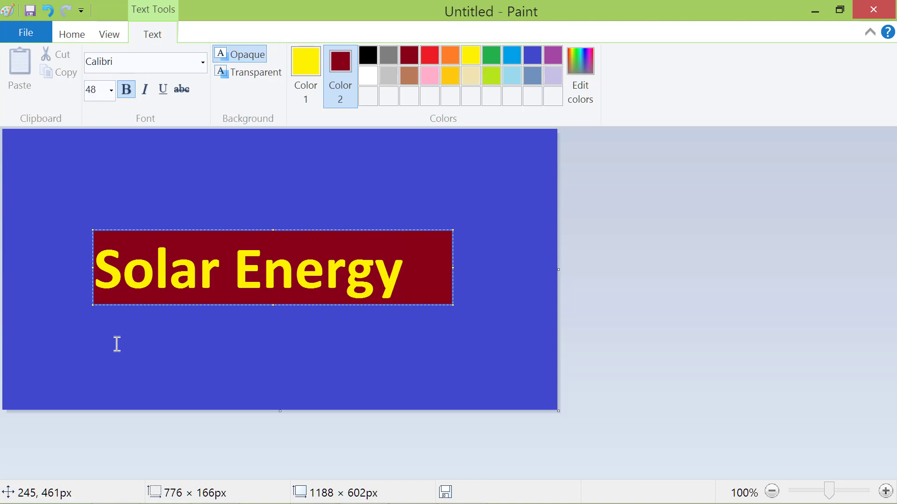
drag(453, 305, 416, 303)
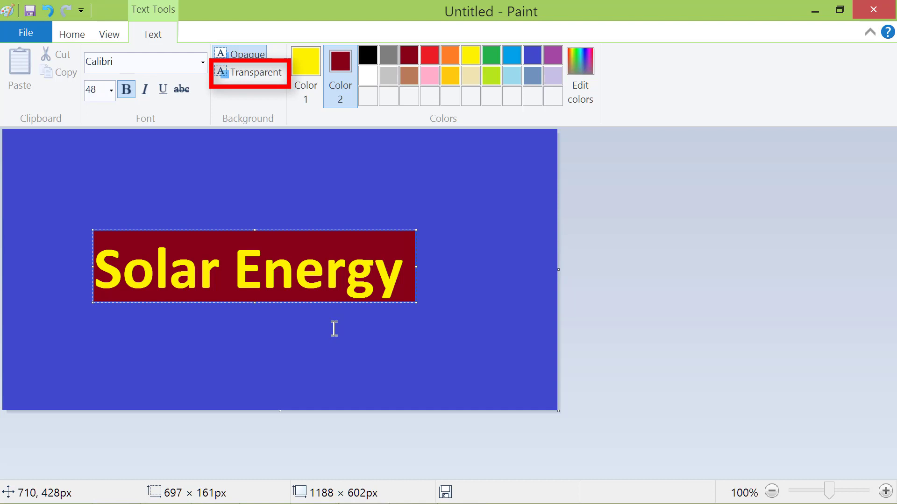
click(257, 78)
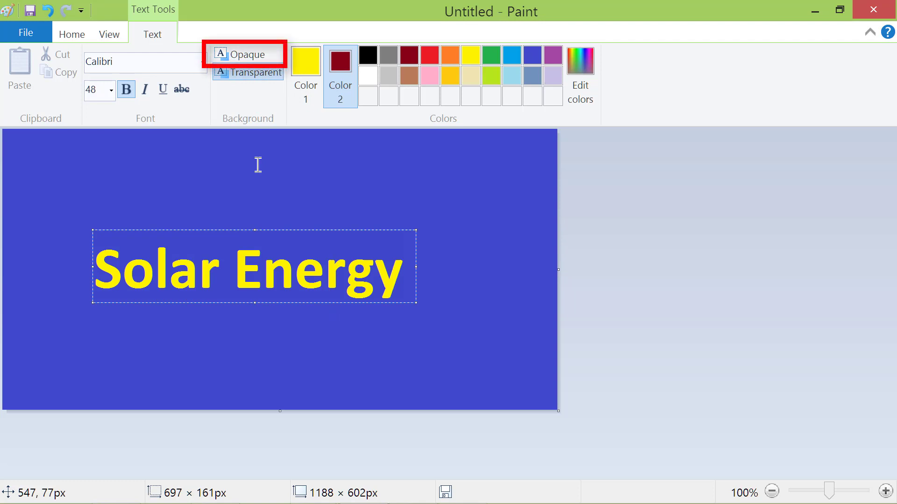
click(248, 56)
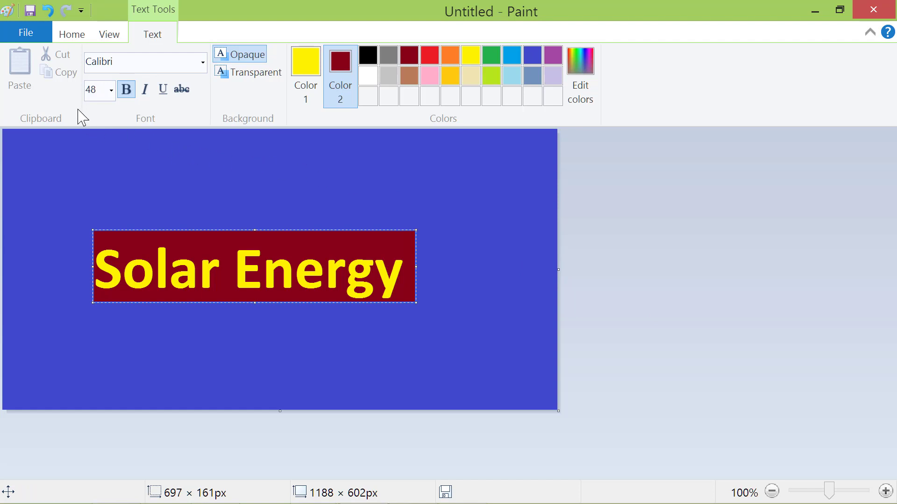
Start a new picture, discarding the Solar Energy image without saving.
click(37, 35)
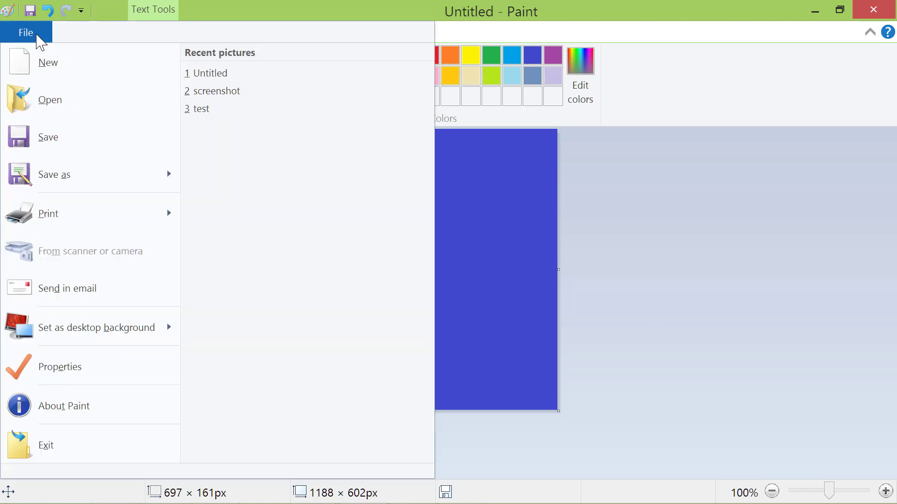
click(45, 70)
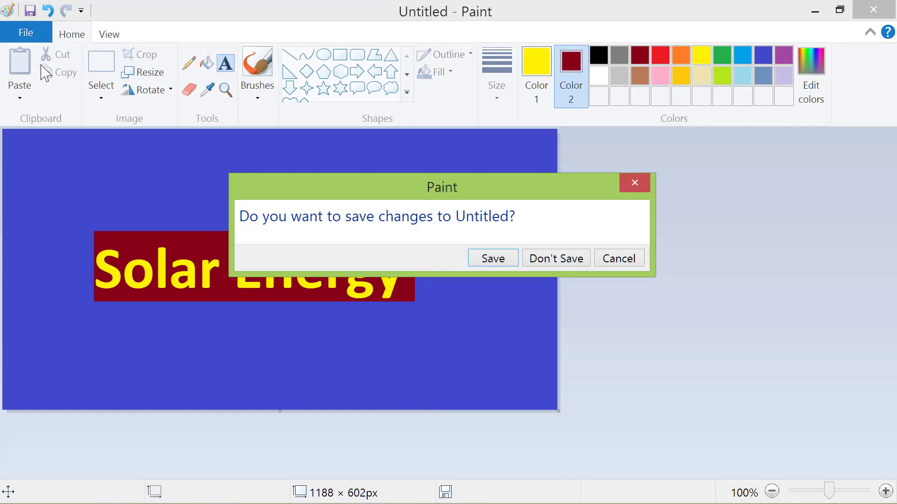
click(568, 260)
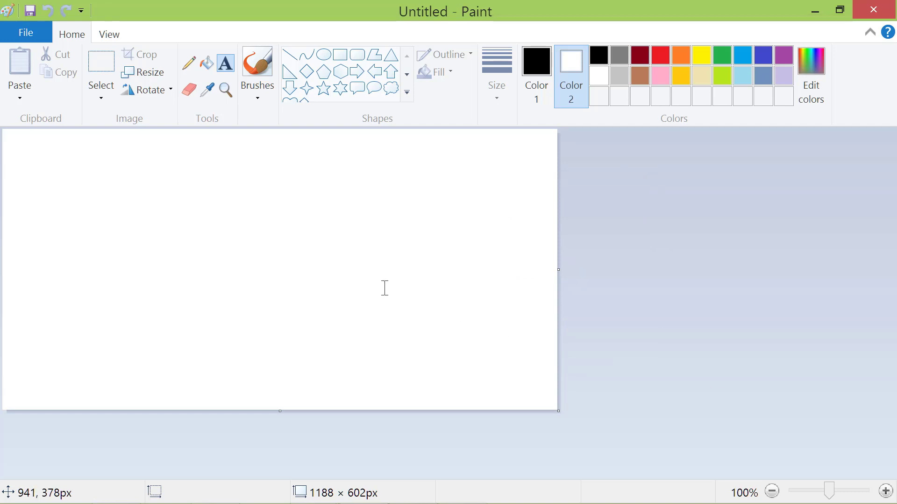
Open the 'screenshot' image from the Desktop.
click(32, 34)
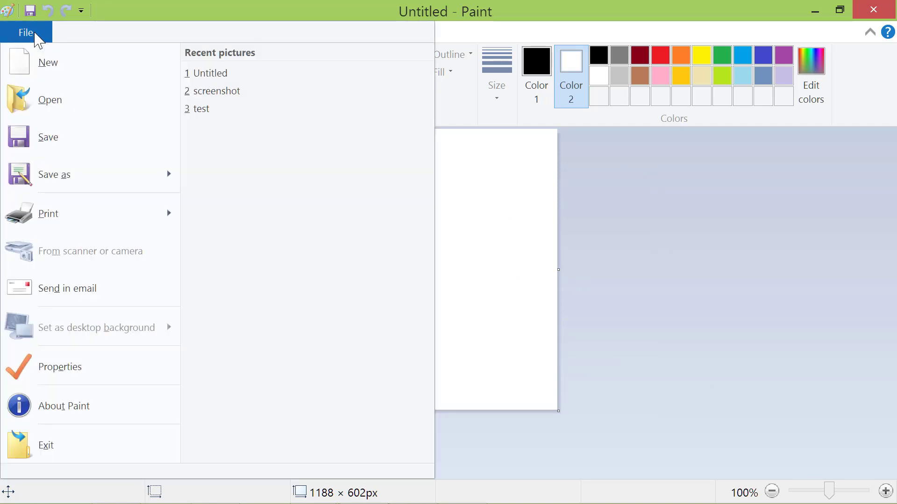
click(54, 98)
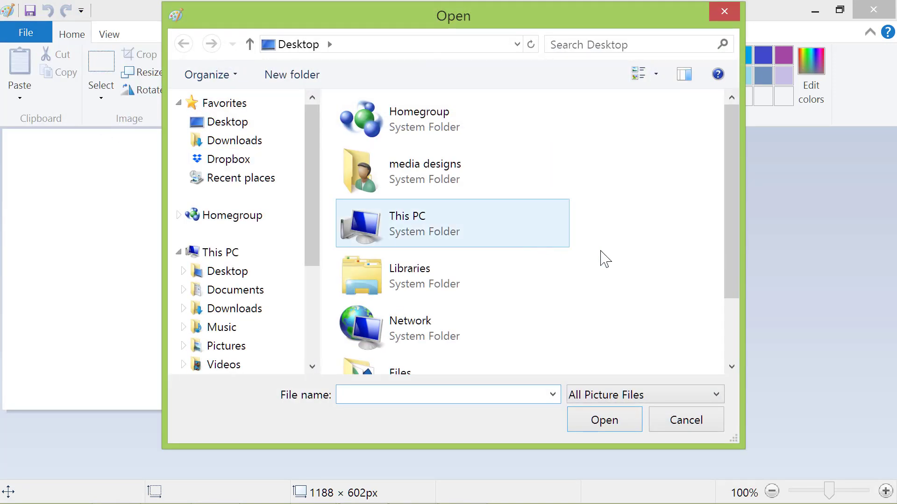
drag(732, 289, 732, 367)
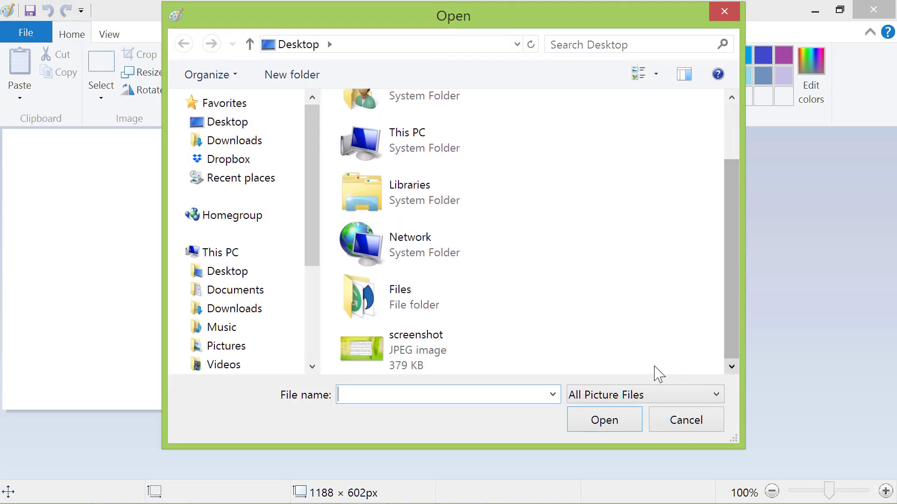
double_click(400, 356)
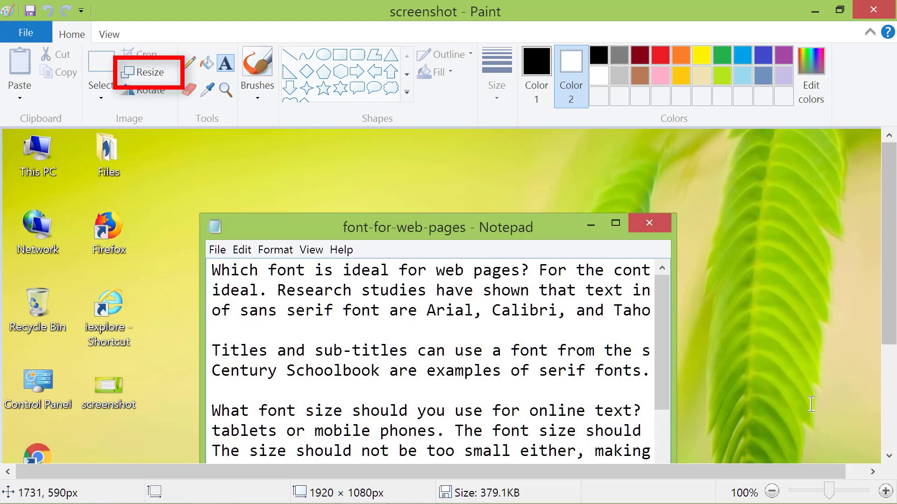
Resize the screenshot to 50% horizontally with aspect ratio kept, giving 960 × 540px.
click(146, 74)
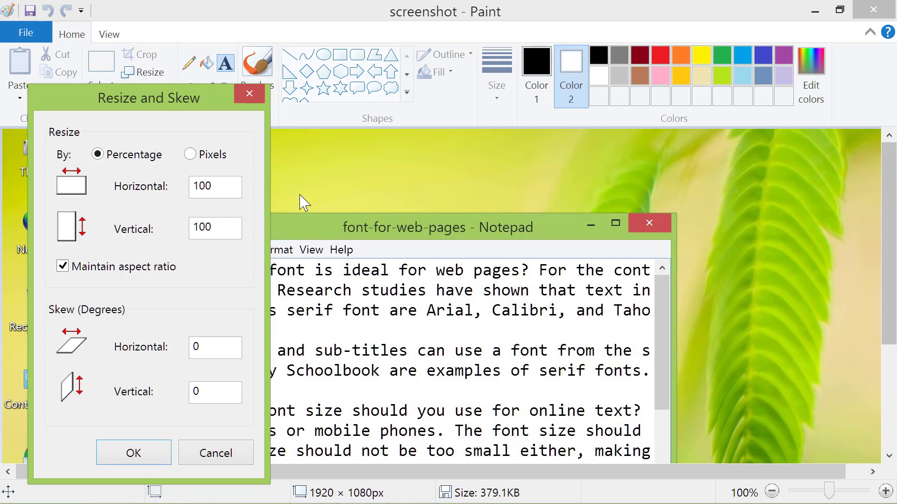
drag(228, 186, 180, 190)
text(50)
click(156, 451)
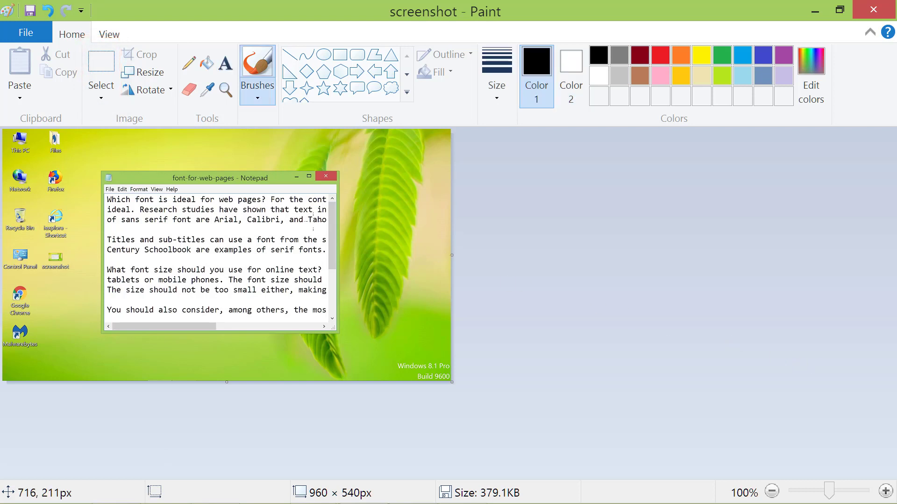
Select a rectangle around the Notepad window and crop to it, leaving 521 × 358px.
click(104, 66)
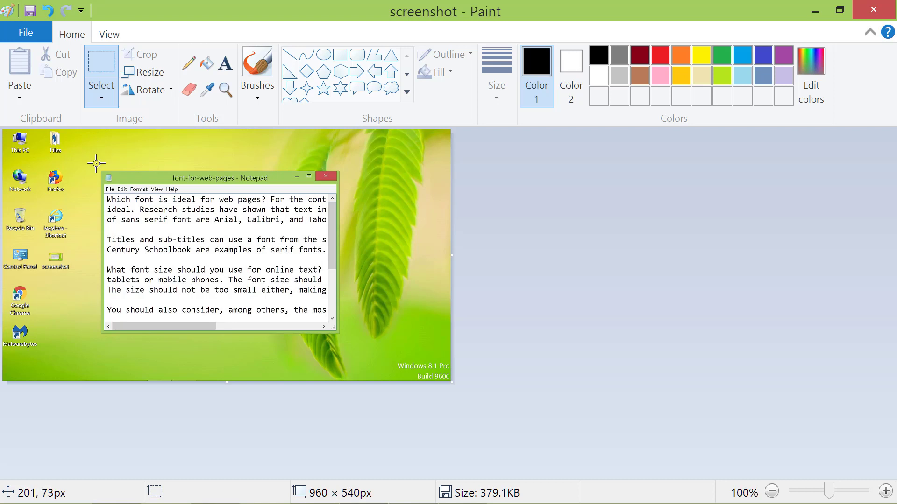
drag(99, 169, 342, 335)
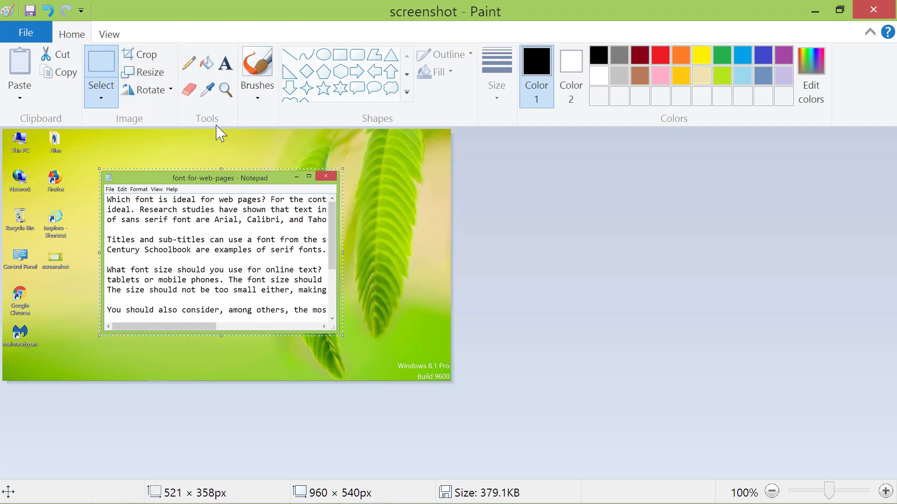
click(156, 58)
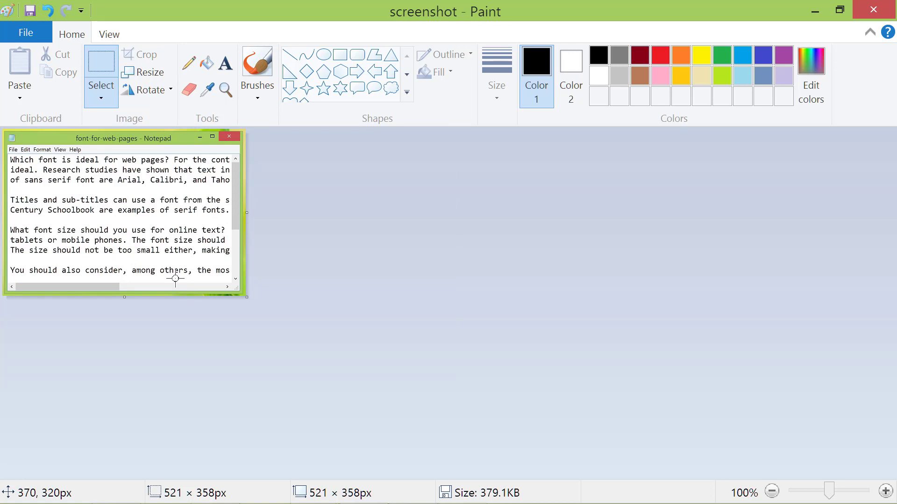
click(35, 36)
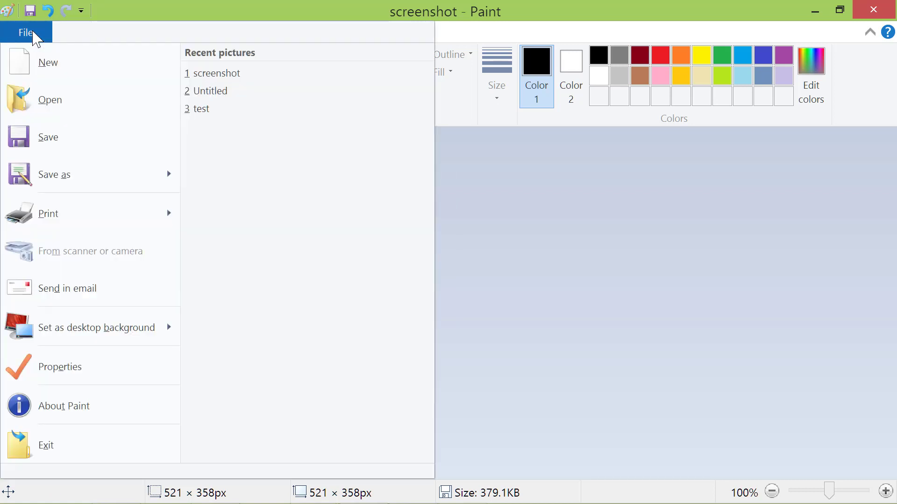
mouse_move(66, 180)
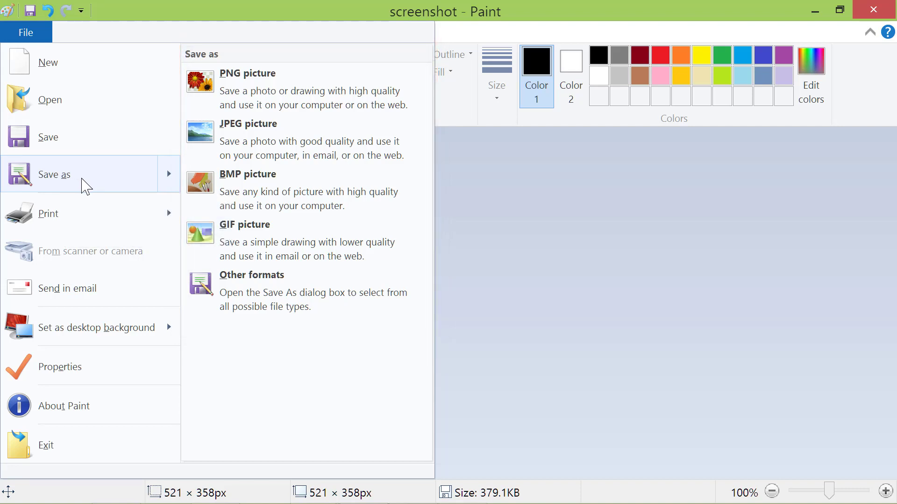
key(Escape)
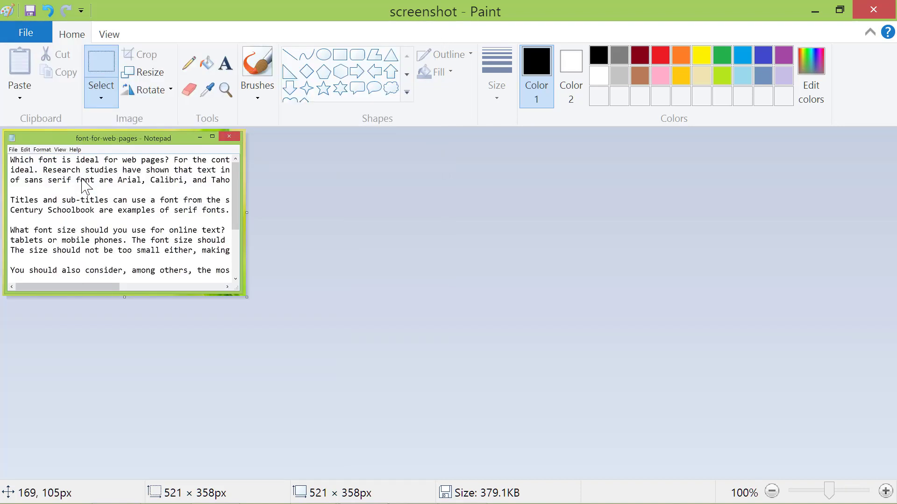